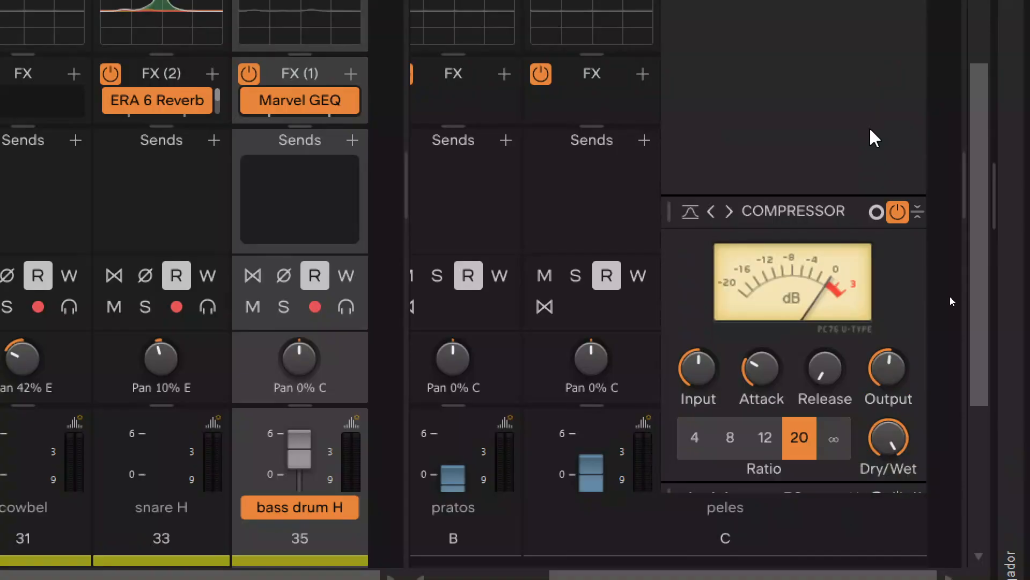
# Step: Examine the compressor, EQ and MAX modules in the peles bus's ProChannel
pyautogui.scroll(-7, 871, 129)
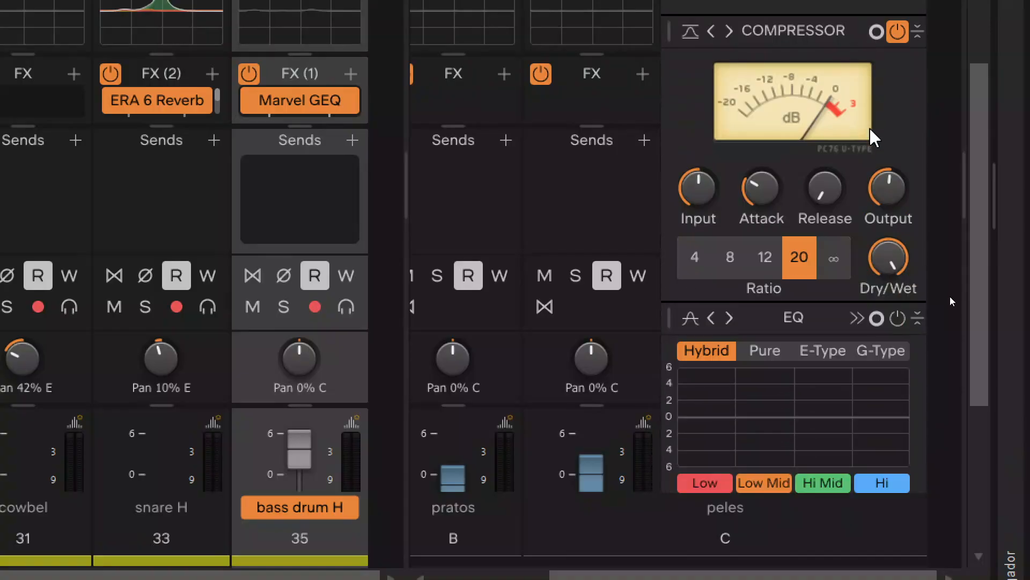
pyautogui.scroll(-8, 871, 130)
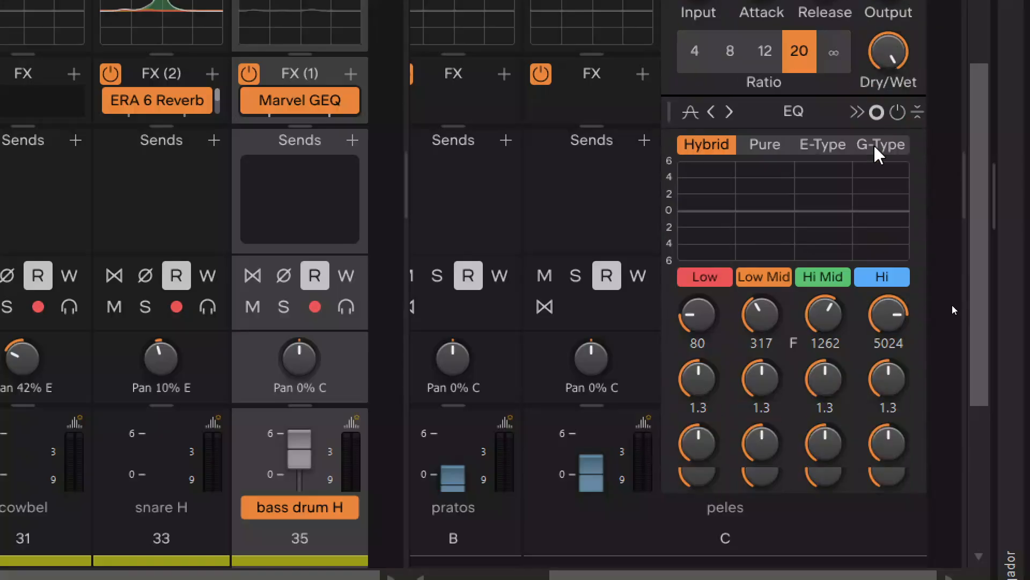
pyautogui.scroll(-8, 878, 155)
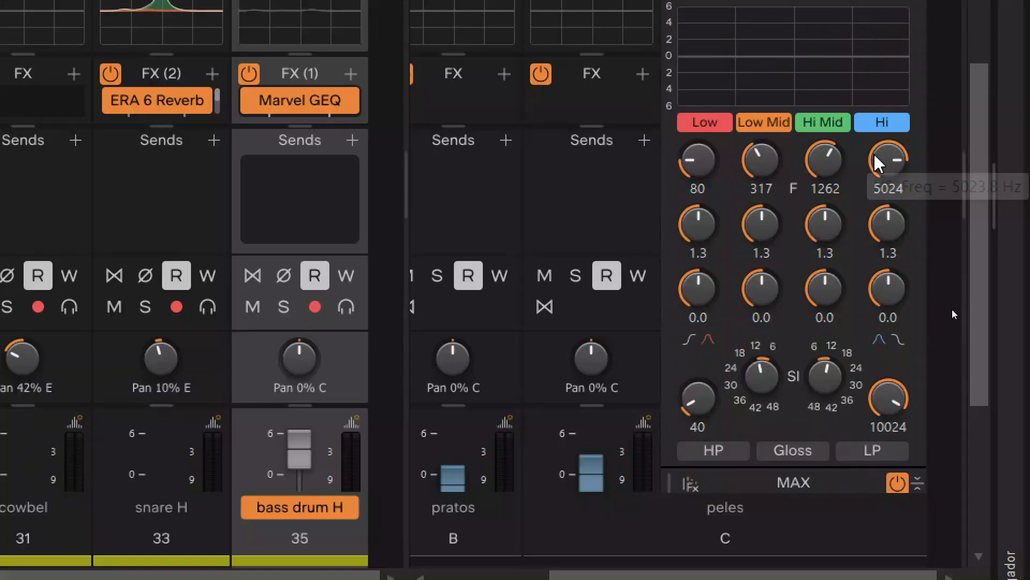
pyautogui.scroll(-5, 879, 166)
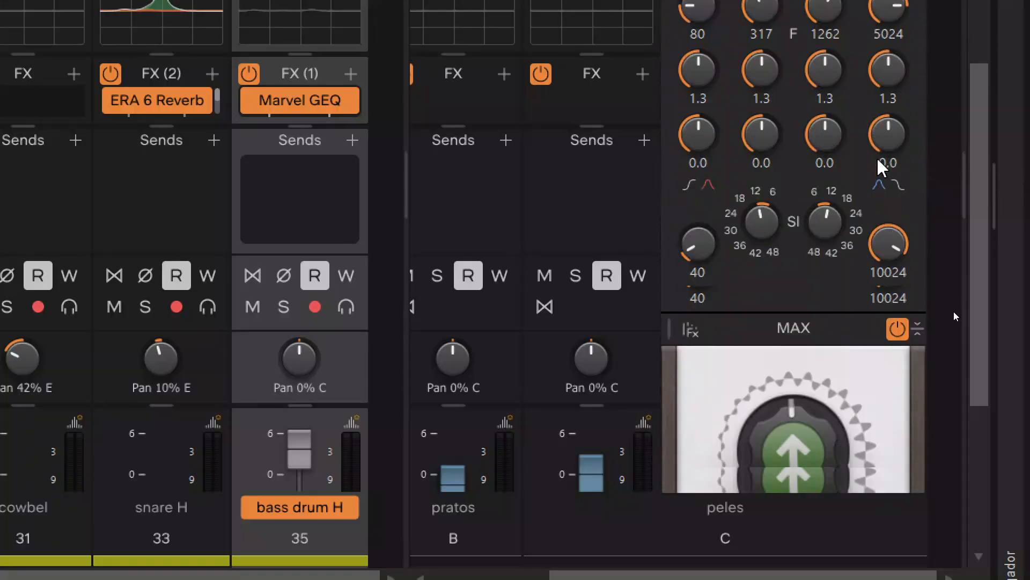
pyautogui.scroll(-5, 885, 169)
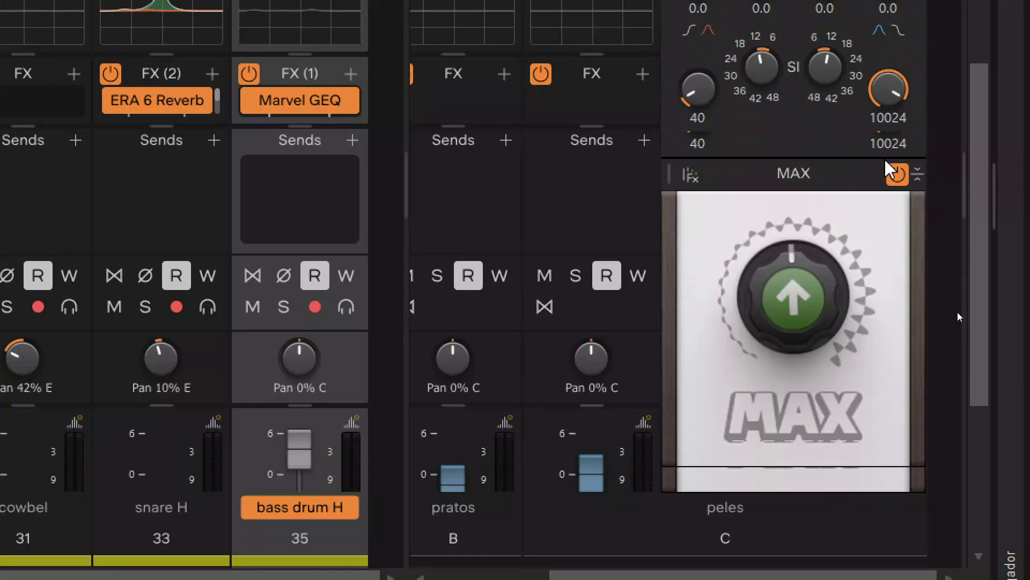
pyautogui.scroll(-1, 889, 168)
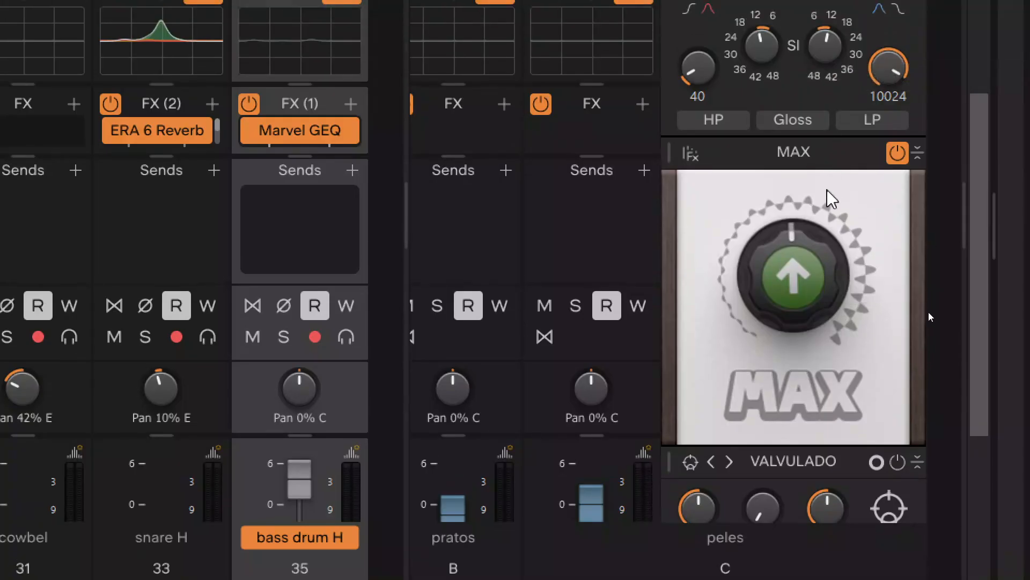
pyautogui.moveTo(809, 230)
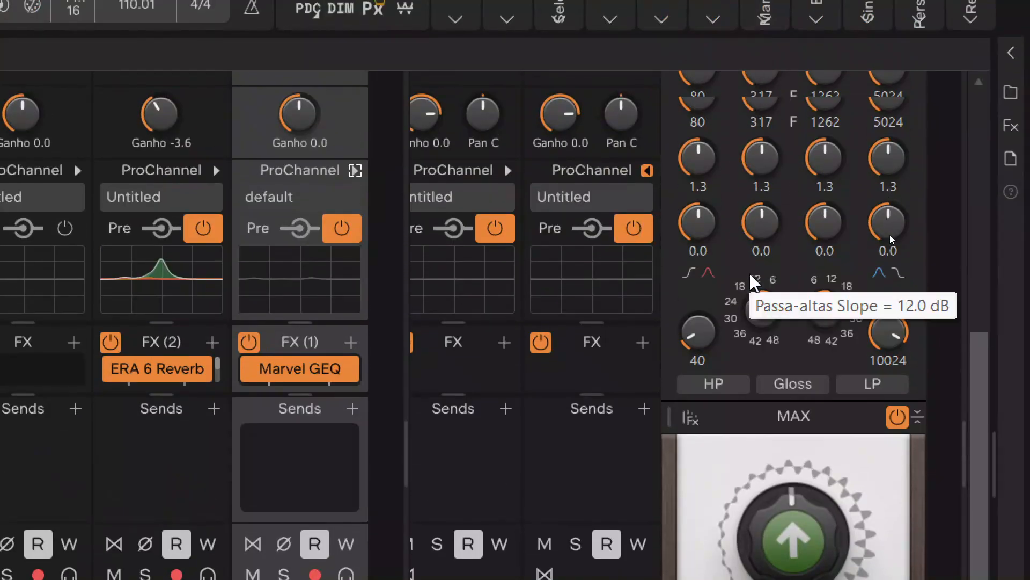
pyautogui.scroll(3, 749, 271)
pyautogui.scroll(6, 750, 272)
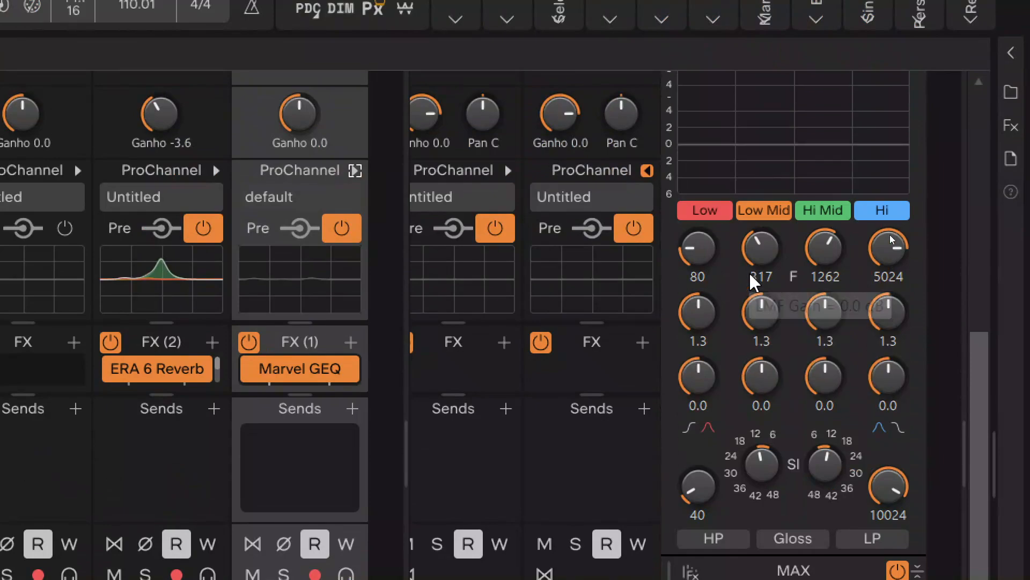
pyautogui.scroll(9, 749, 271)
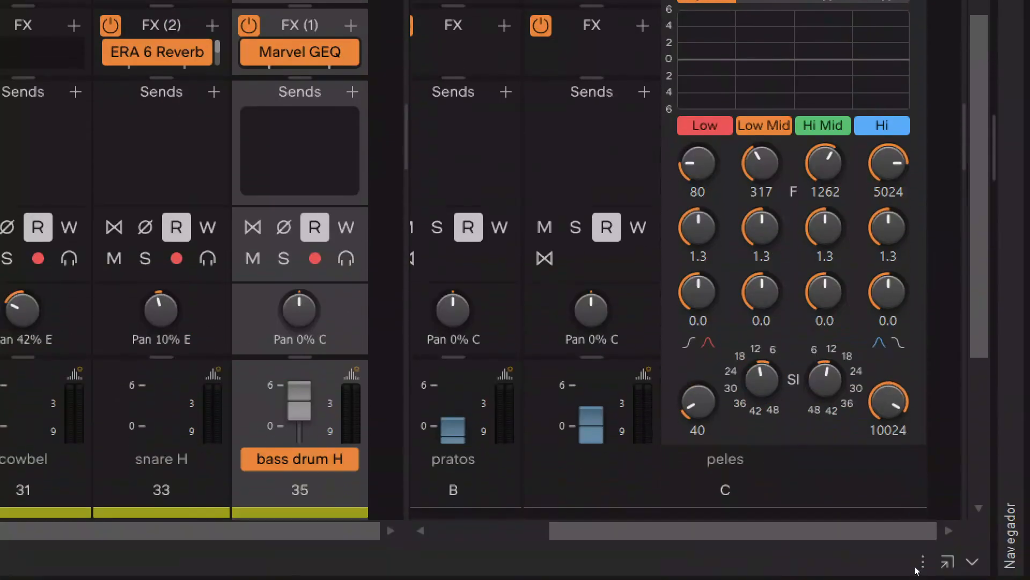
pyautogui.scroll(-1, 856, 307)
pyautogui.scroll(-8, 856, 307)
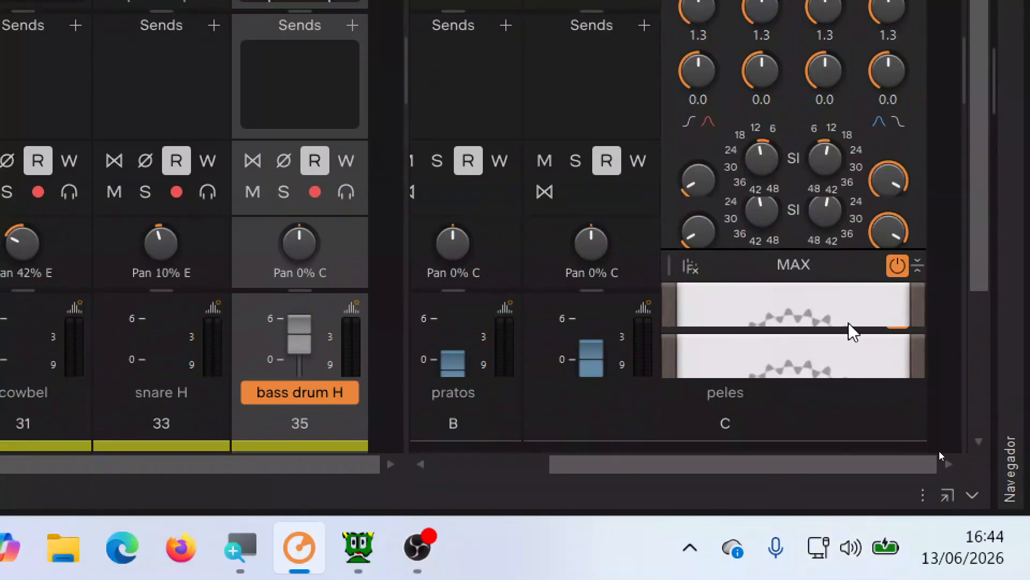
pyautogui.scroll(-2, 849, 328)
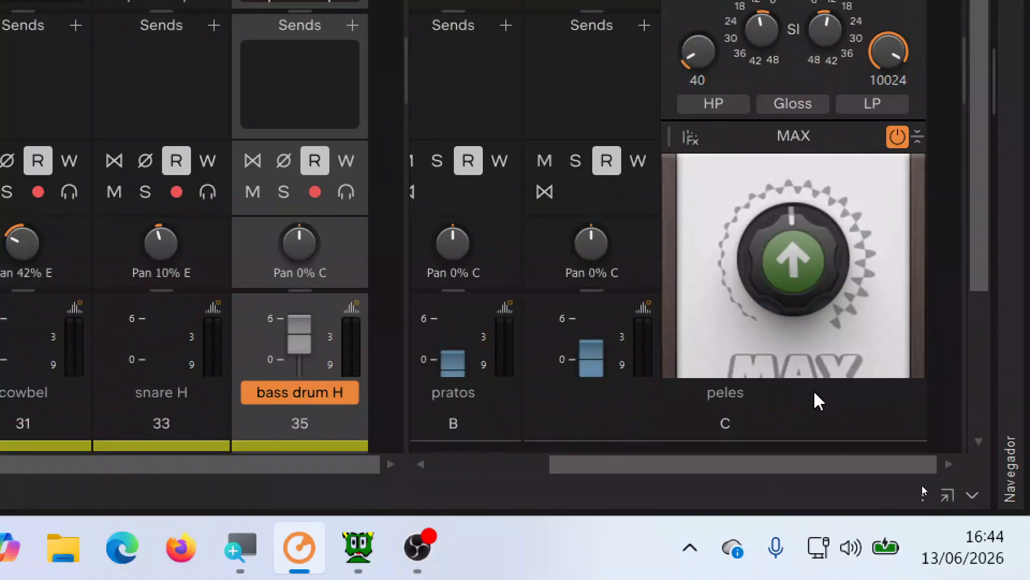
pyautogui.scroll(-3, 793, 362)
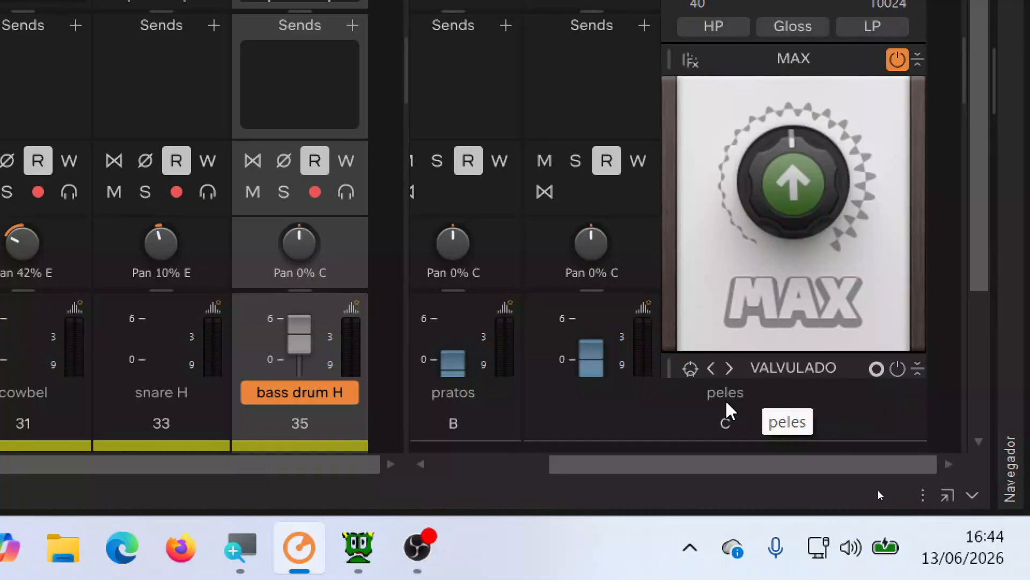
# Step: Look back over the peles bus's EQ and compressor settings and collapse its ProChannel
pyautogui.moveTo(833, 174)
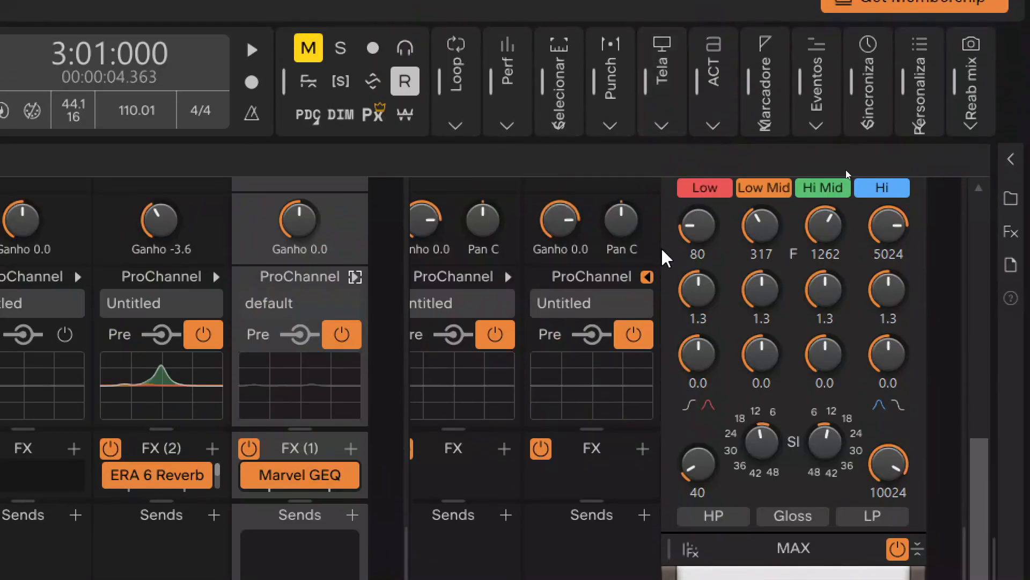
pyautogui.scroll(2, 674, 300)
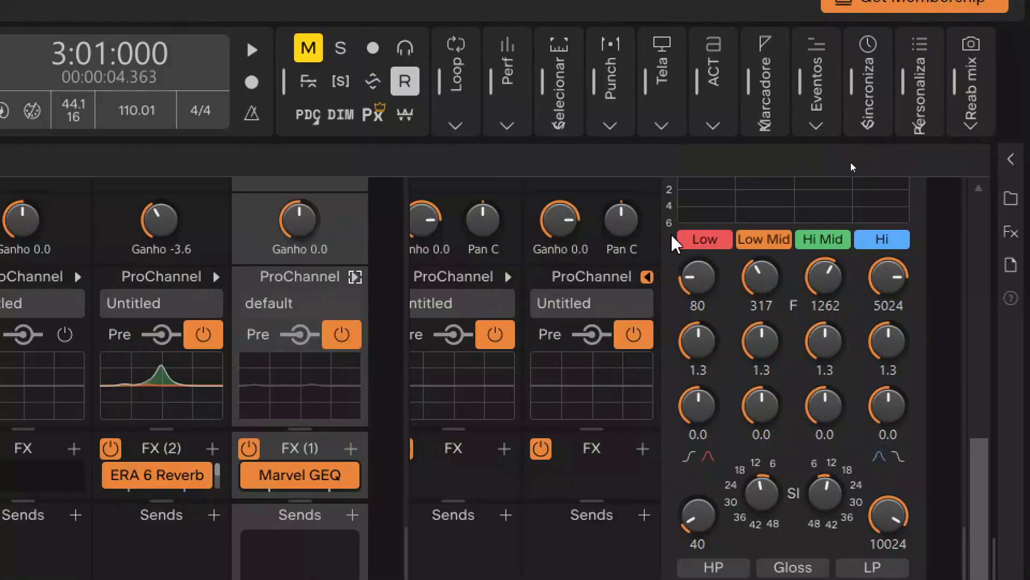
pyautogui.scroll(4, 672, 239)
pyautogui.scroll(7, 672, 236)
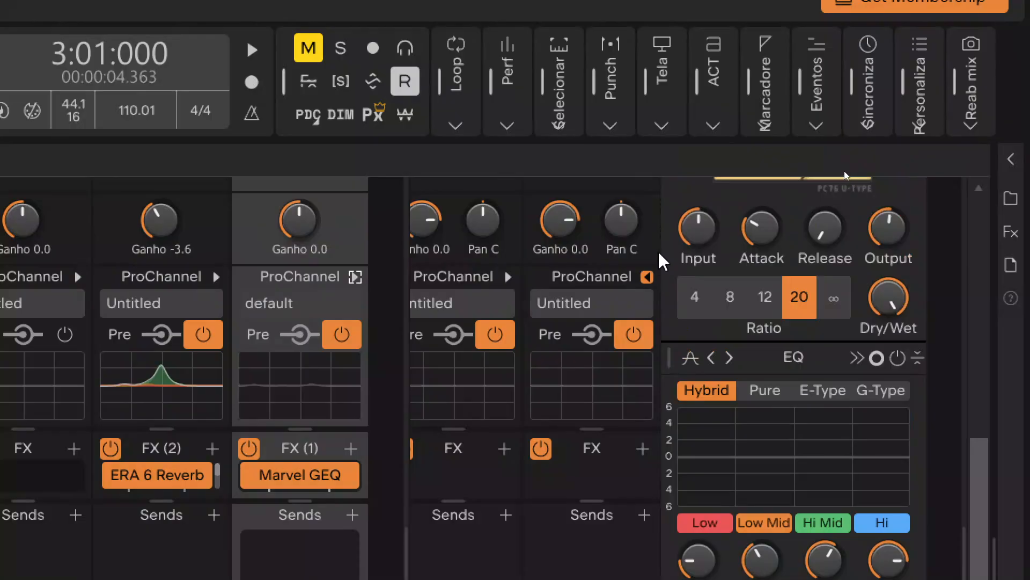
pyautogui.scroll(2, 659, 254)
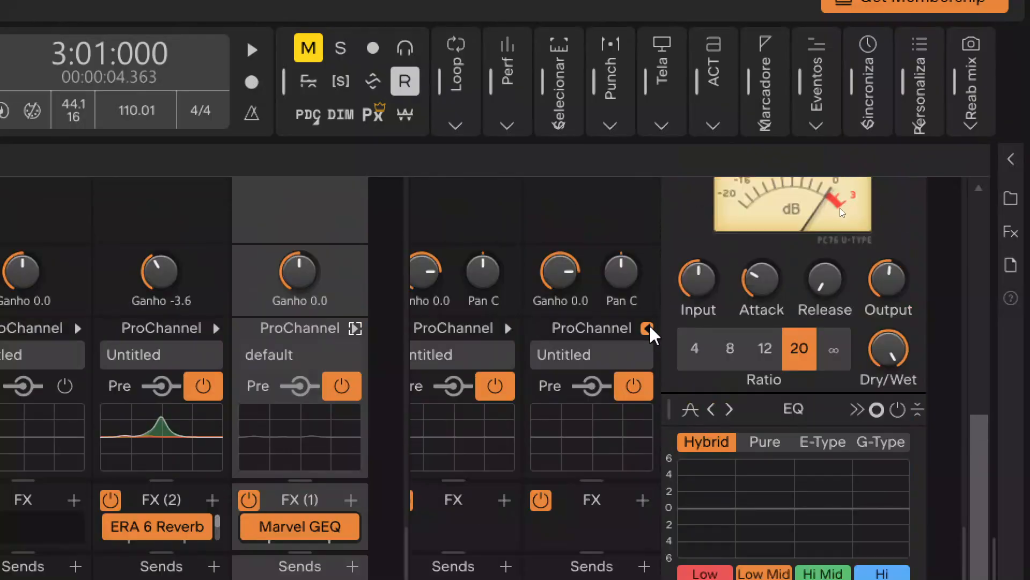
pyautogui.click(648, 328)
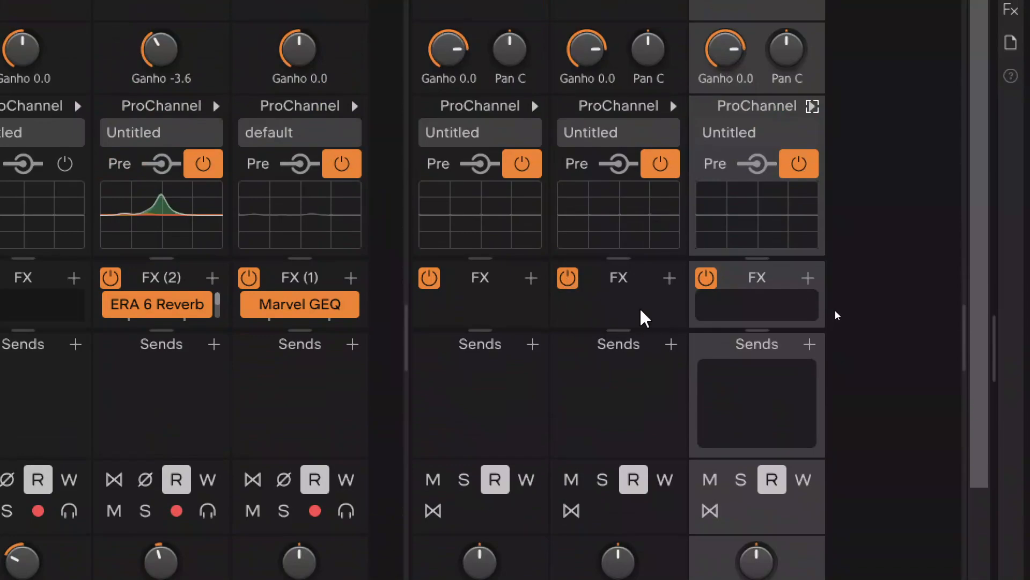
# Step: Turn off the empty FX bins on the pratos and peles buses
pyautogui.click(572, 286)
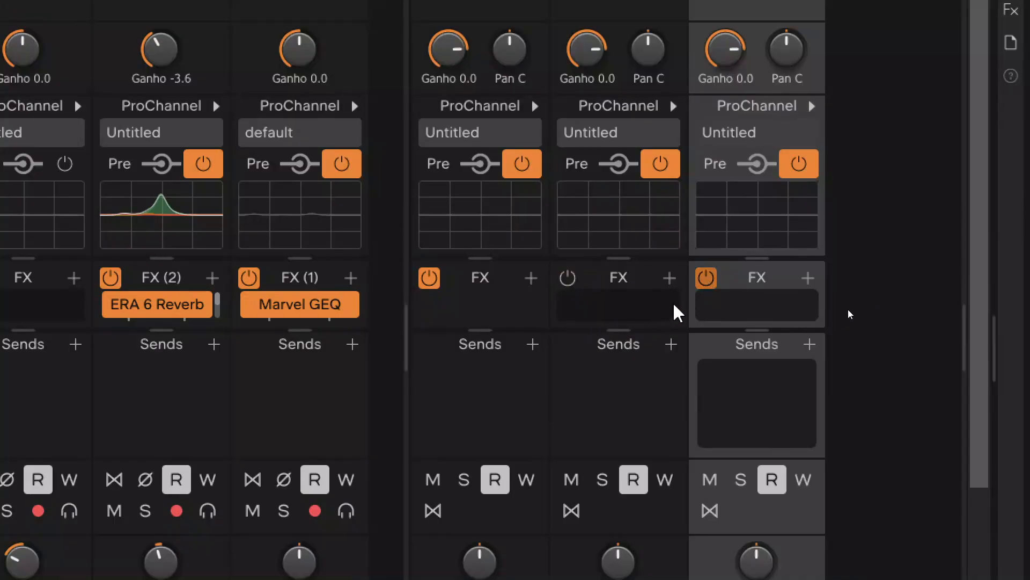
pyautogui.click(707, 278)
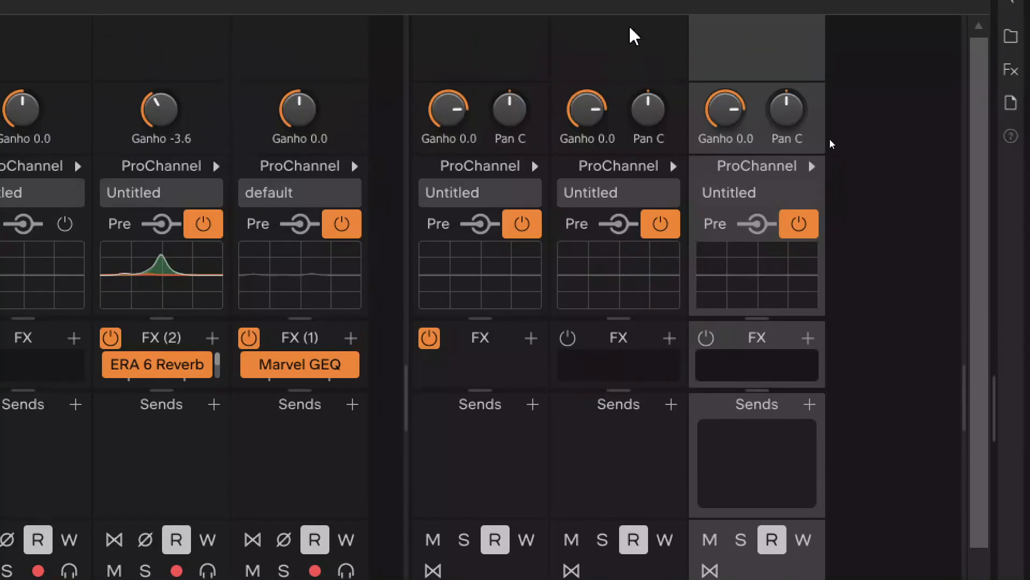
# Step: Expand the pratos bus's ProChannel, review its compressor and EQ settings, and collapse it again
pyautogui.click(677, 169)
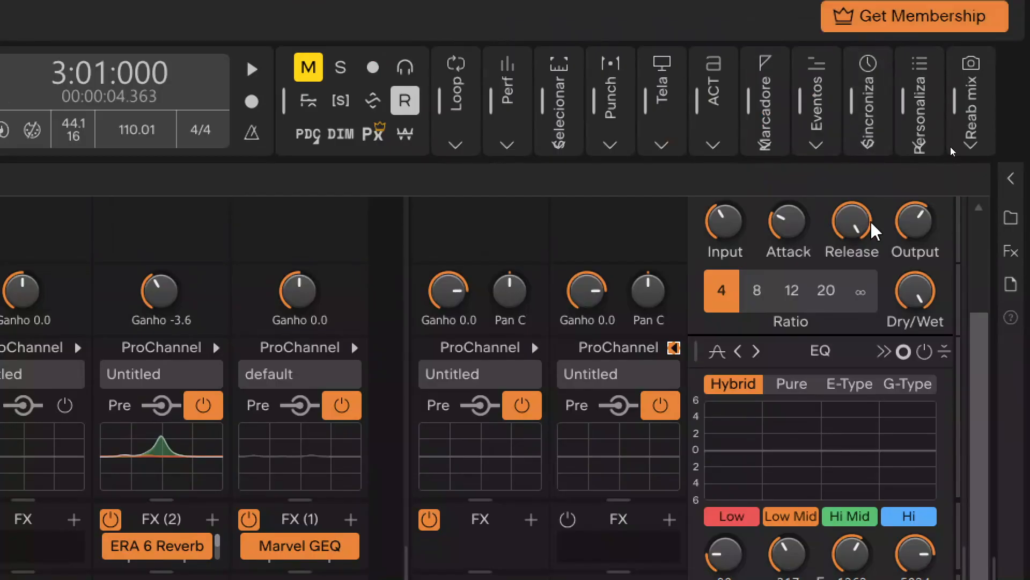
pyautogui.scroll(3, 870, 223)
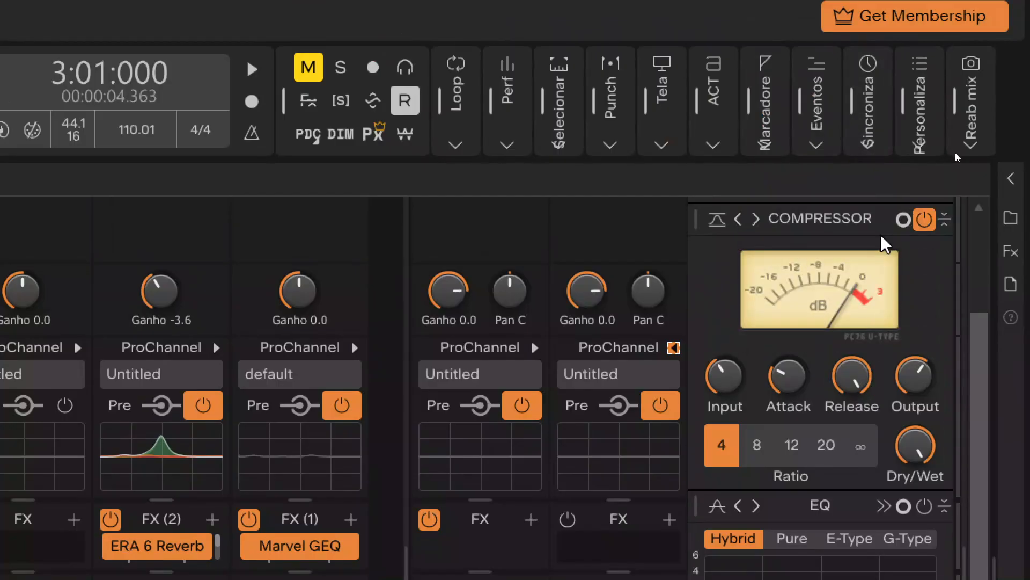
pyautogui.scroll(1, 921, 287)
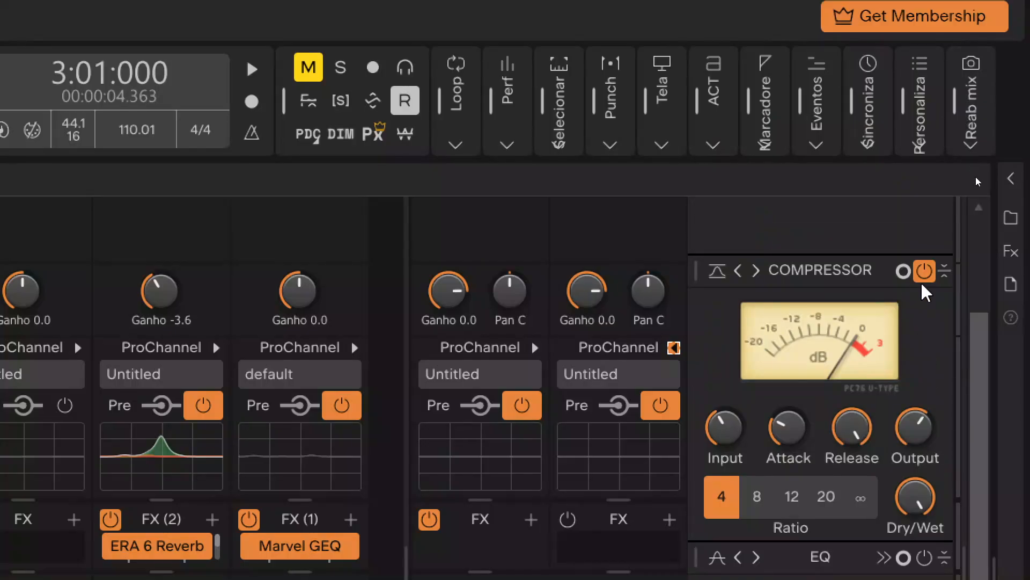
pyautogui.scroll(1, 921, 284)
pyautogui.scroll(-1, 922, 294)
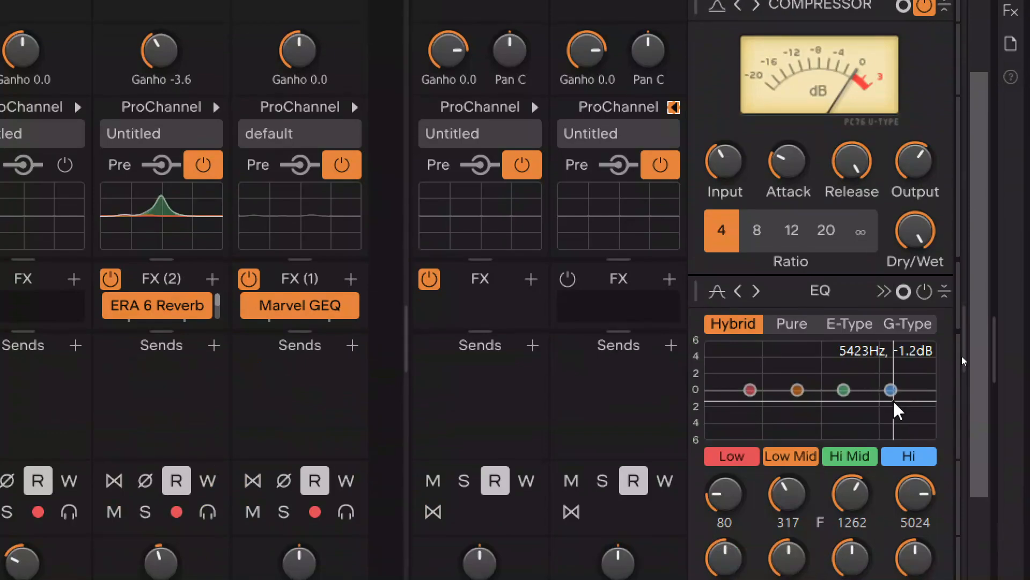
pyautogui.scroll(-4, 915, 415)
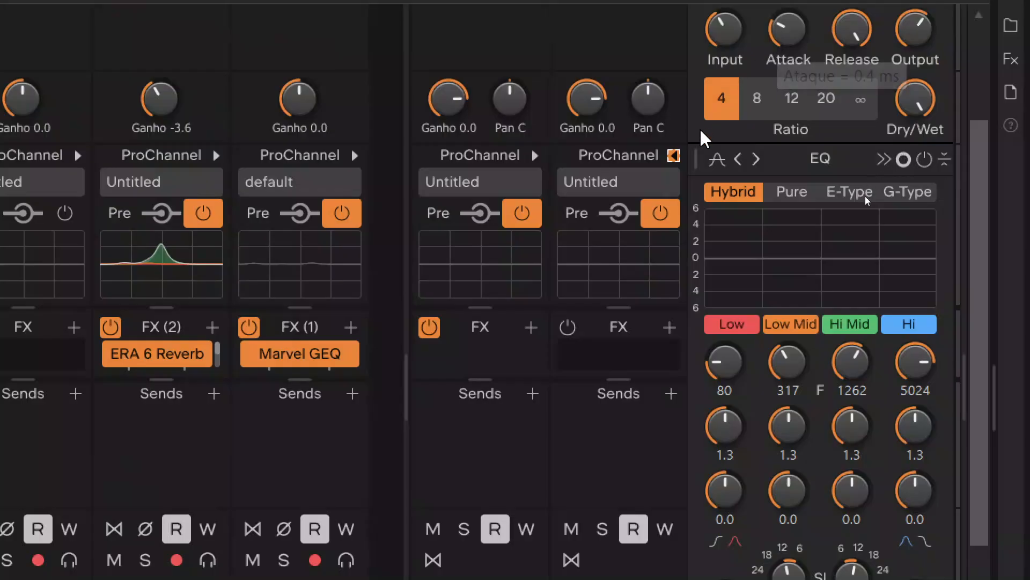
pyautogui.click(673, 155)
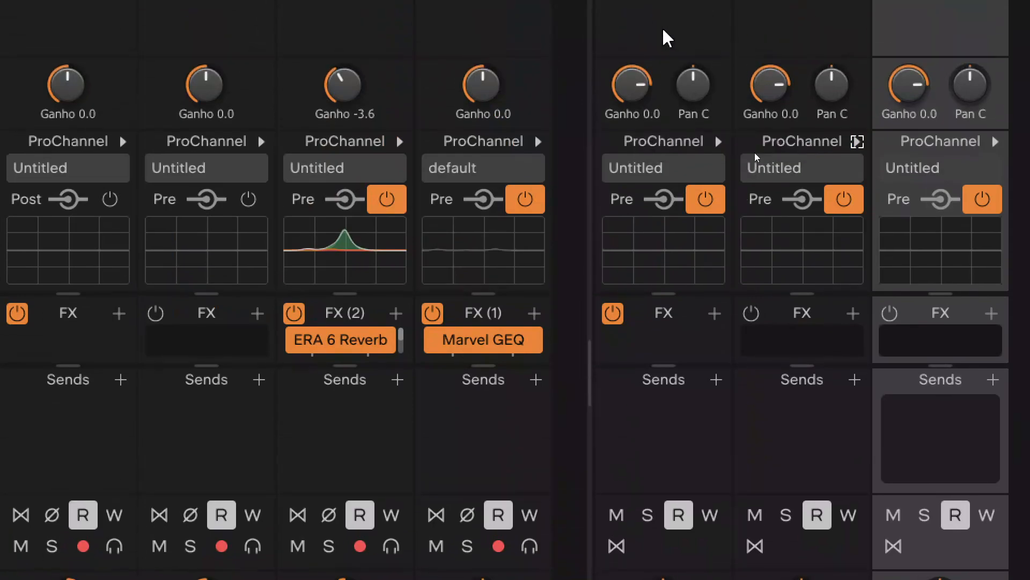
# Step: Expand the ProChannel of the bus before pratos, review its compressor and EQ settings, and collapse it
pyautogui.click(719, 141)
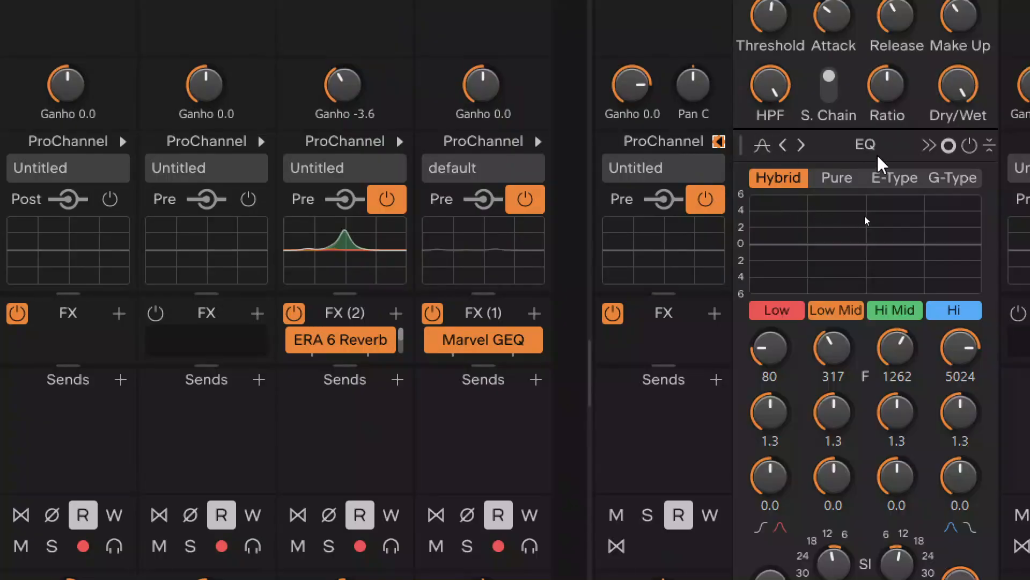
pyautogui.scroll(3, 794, 193)
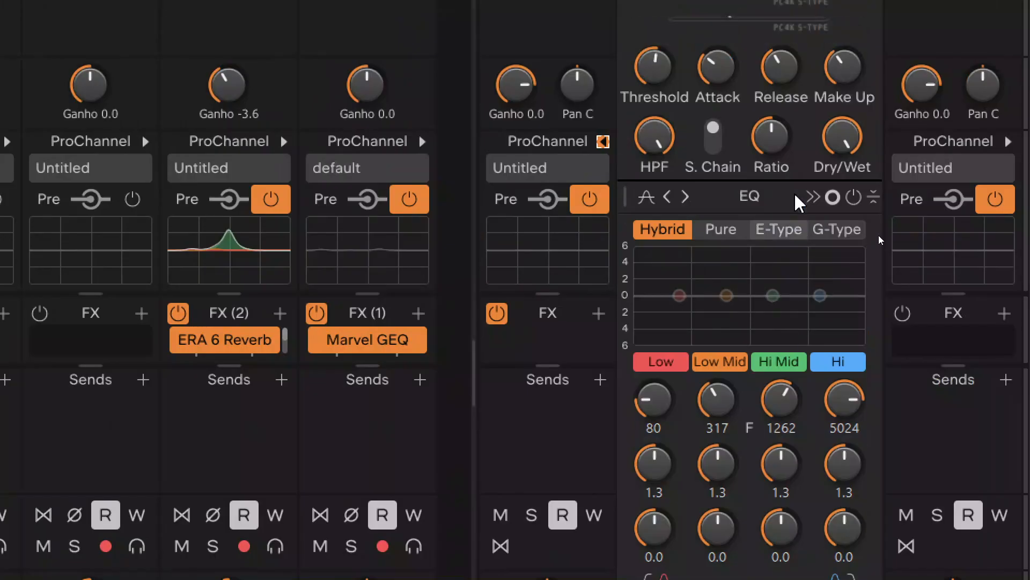
pyautogui.scroll(2, 816, 177)
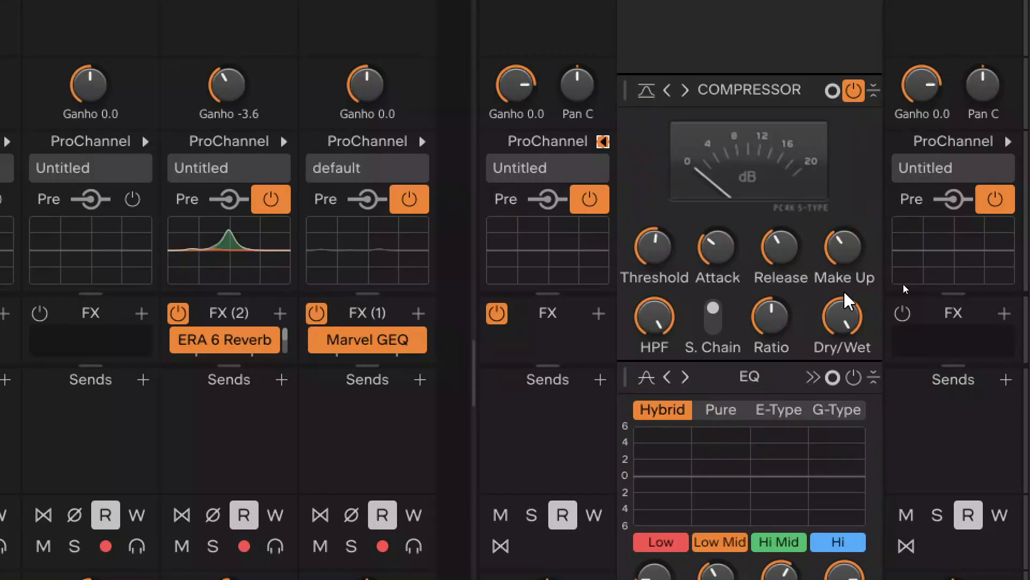
pyautogui.moveTo(845, 440)
pyautogui.click(603, 142)
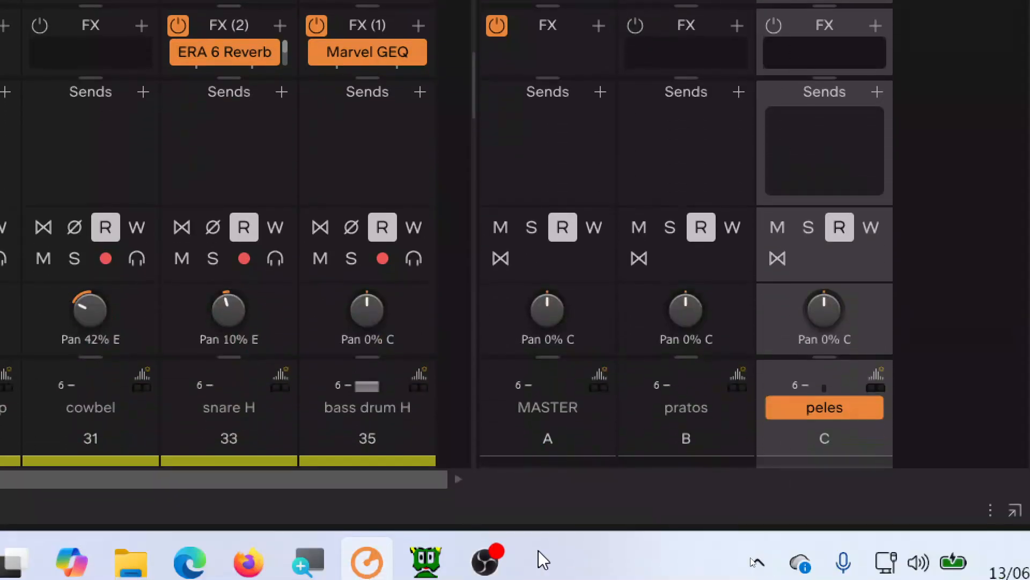
# Step: Switch to Wavosaur and delete the silent section before the first hit in record.wav
pyautogui.click(434, 567)
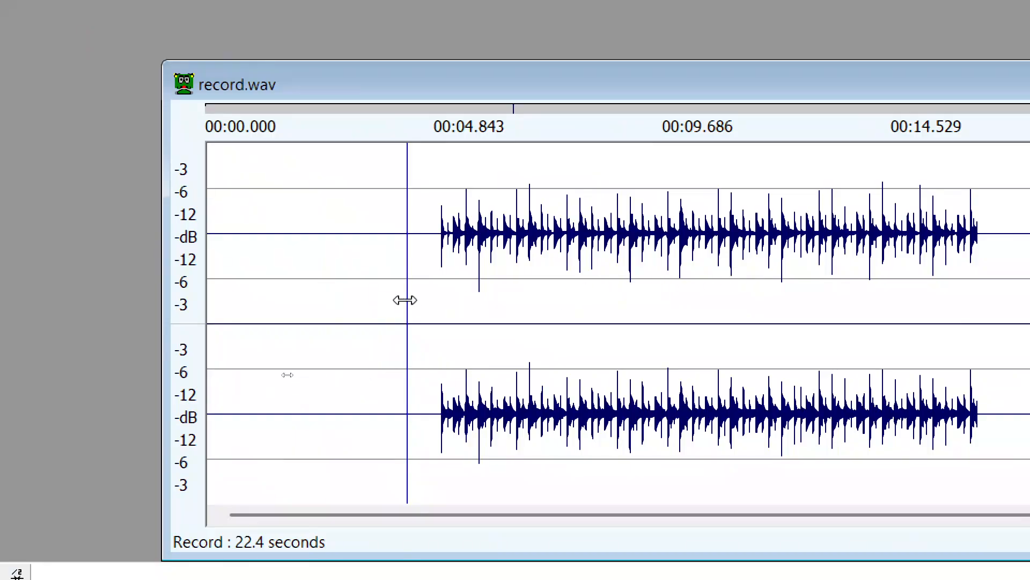
pyautogui.moveTo(405, 300); pyautogui.dragTo(168, 306)
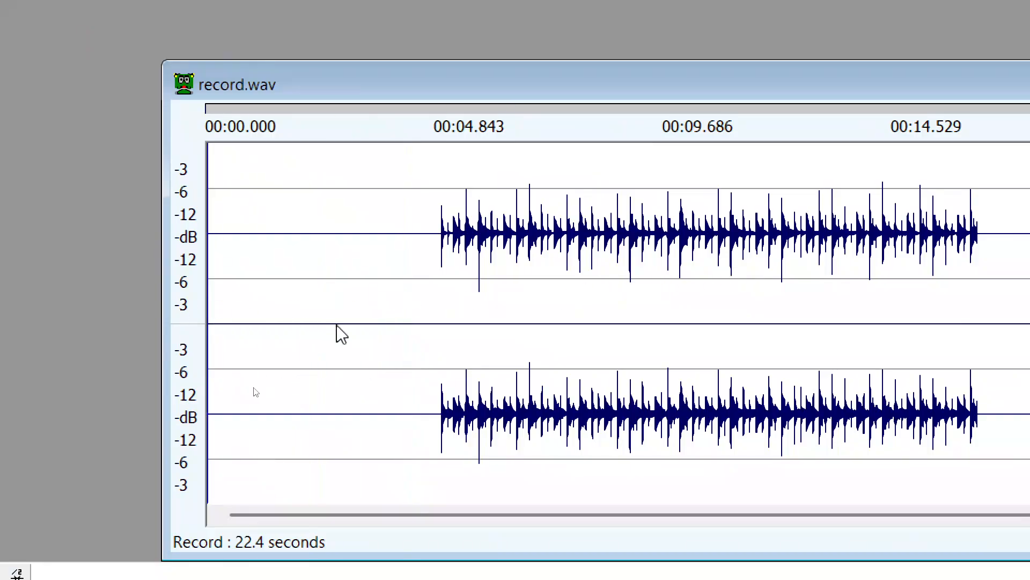
pyautogui.click(423, 308)
pyautogui.moveTo(423, 308); pyautogui.dragTo(128, 303)
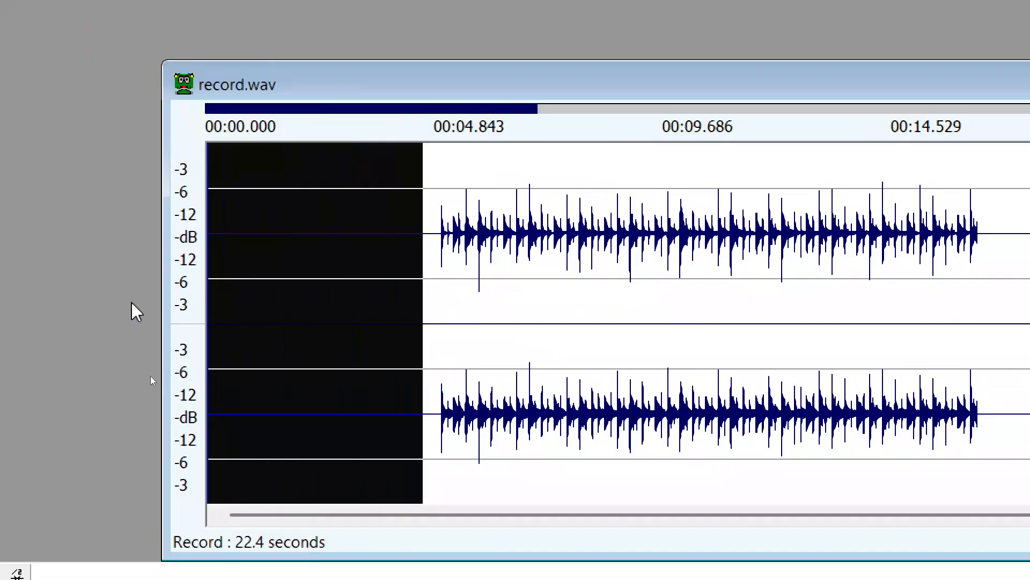
pyautogui.press('Delete')
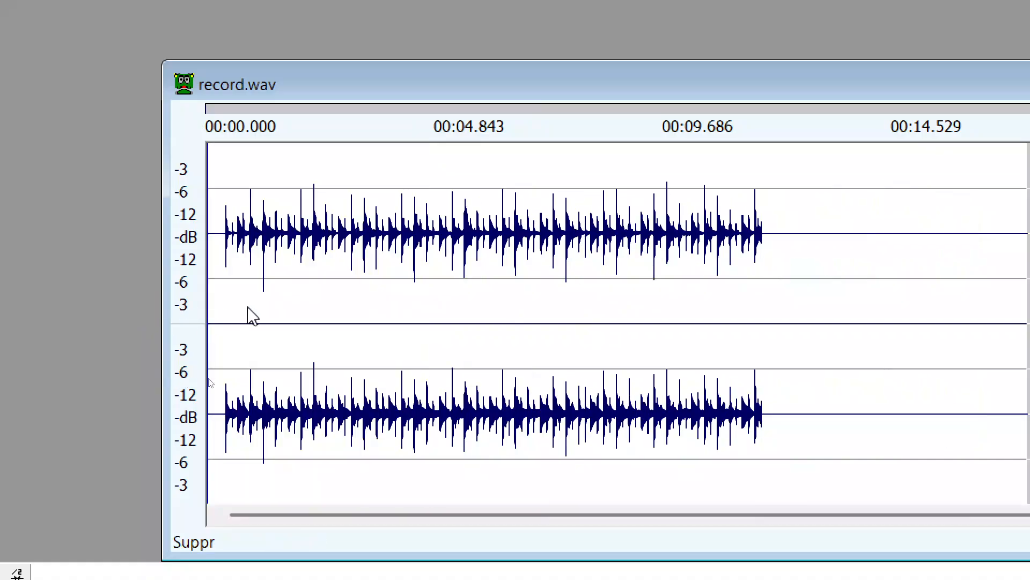
# Step: Inspect the trimmed record.wav waveform at closer range and switch back to the Cakewalk Sonar console
pyautogui.scroll(1, 279, 283)
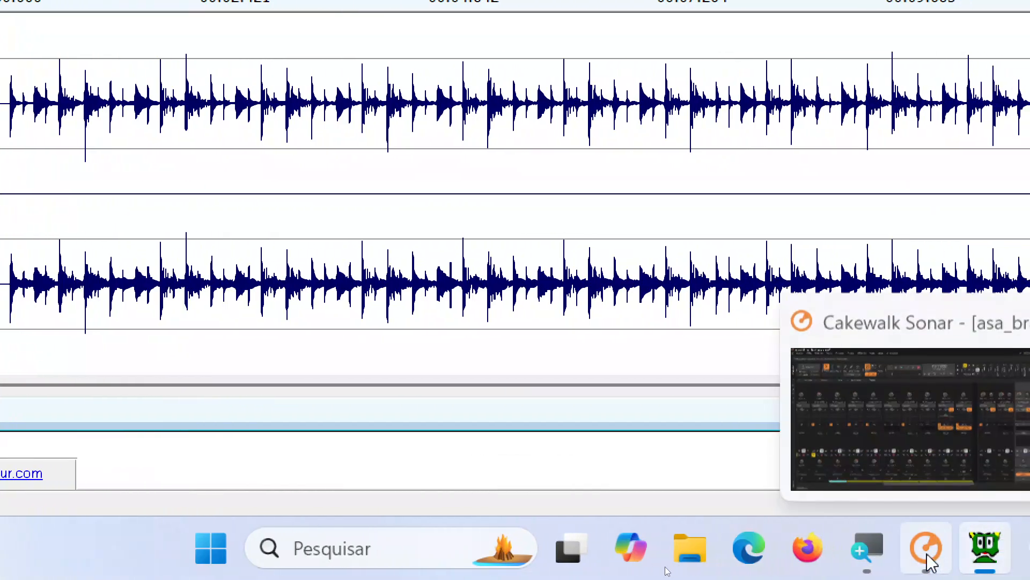
pyautogui.click(954, 554)
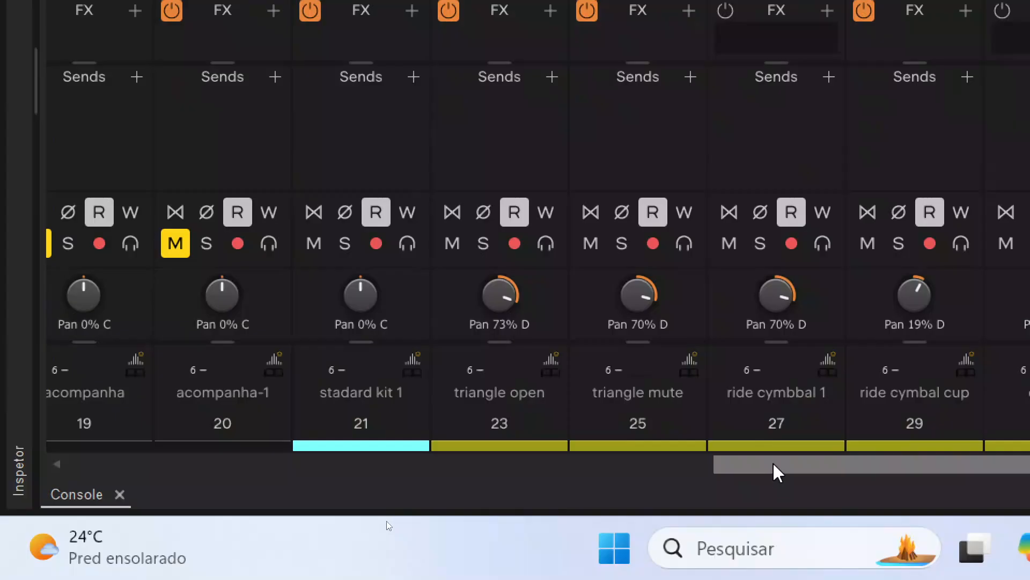
# Step: Review the faders and mute states of the instrument tracks from acordion 1 to acompanha in the console
pyautogui.moveTo(780, 468); pyautogui.dragTo(52, 460)
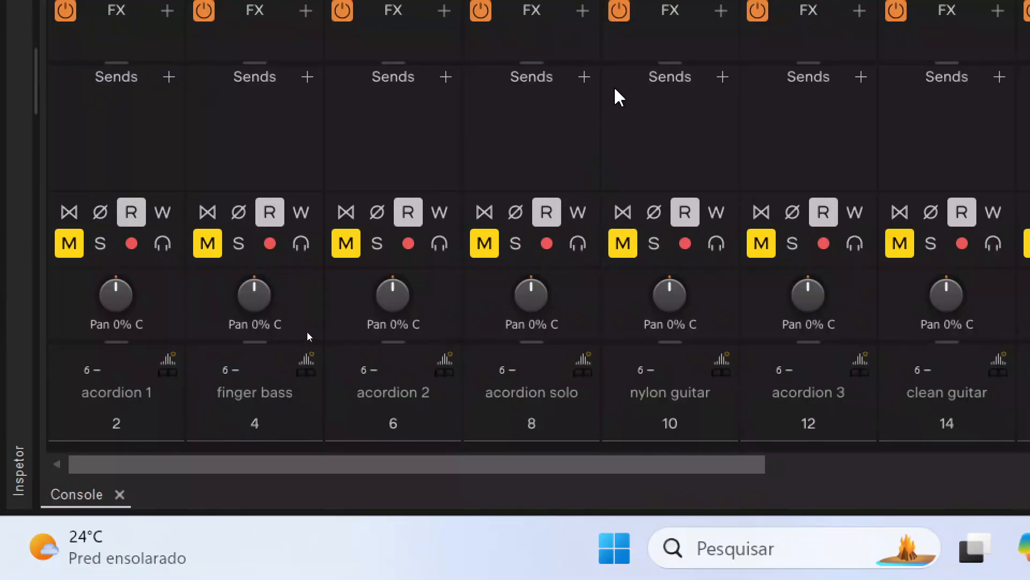
pyautogui.scroll(-3, 615, 59)
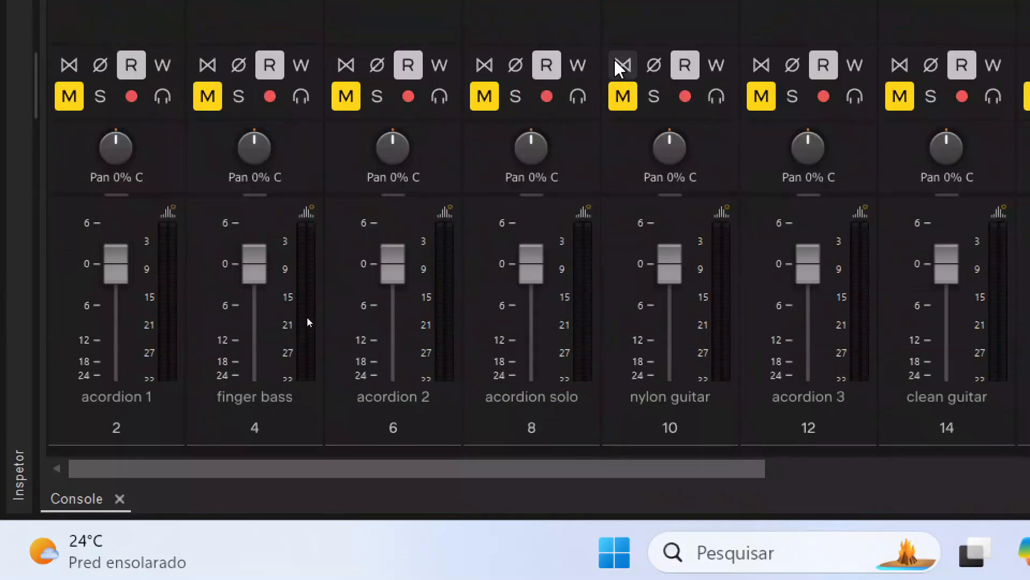
pyautogui.scroll(-3, 633, 54)
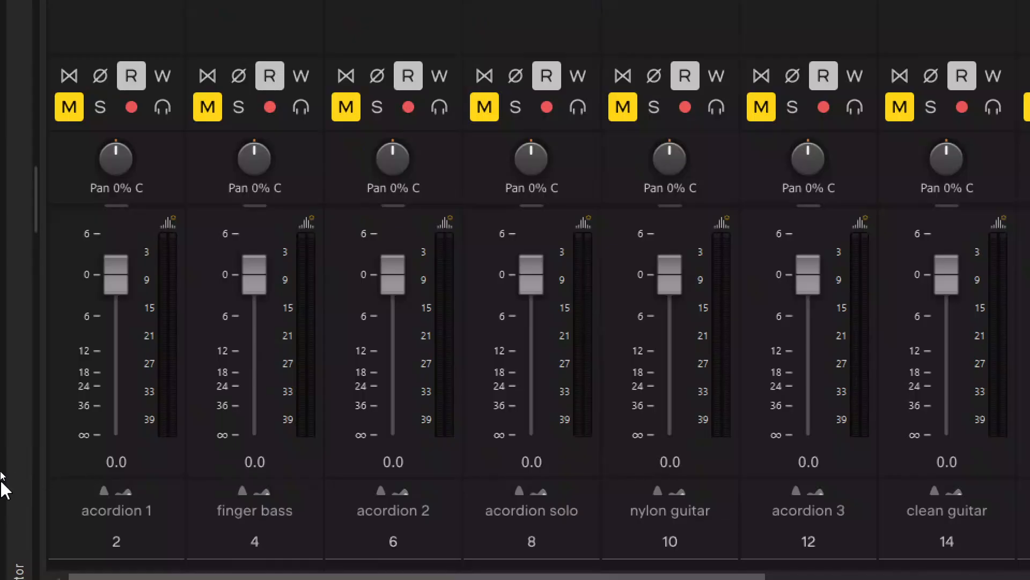
pyautogui.moveTo(132, 391)
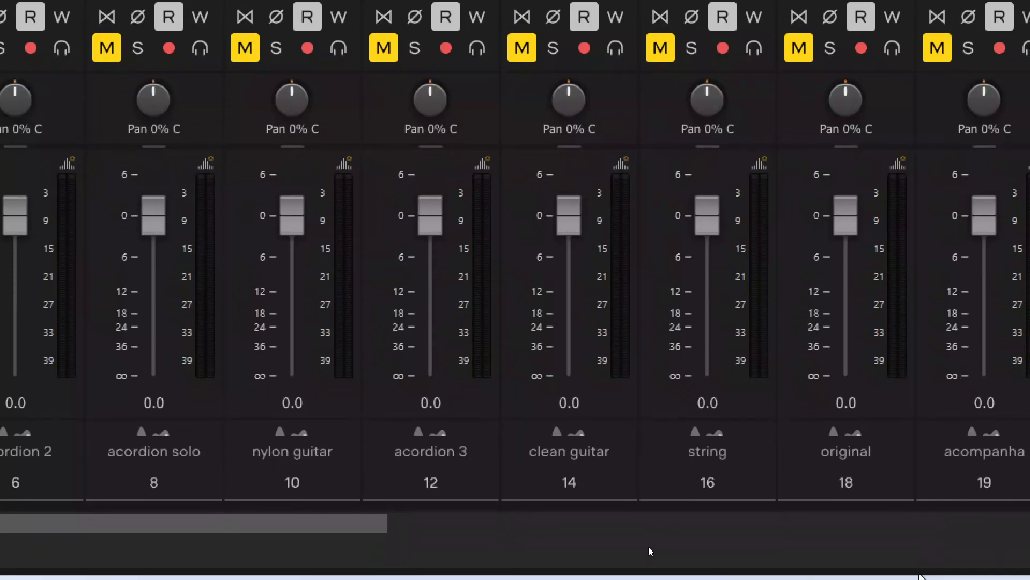
pyautogui.moveTo(968, 569)
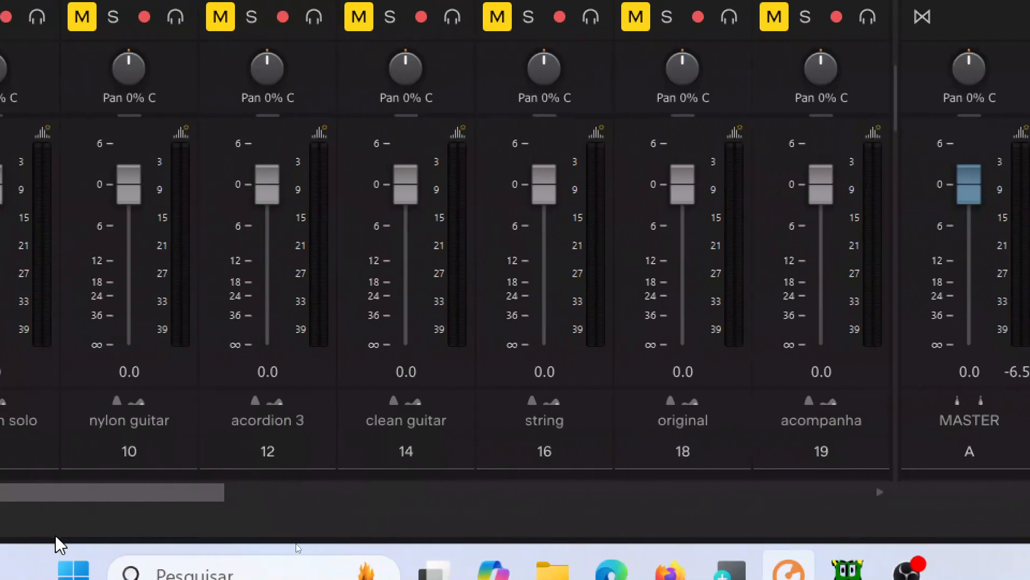
# Step: Examine the pan positions of the percussion tracks, from triangle open to bass drum H
pyautogui.moveTo(177, 499); pyautogui.dragTo(815, 579)
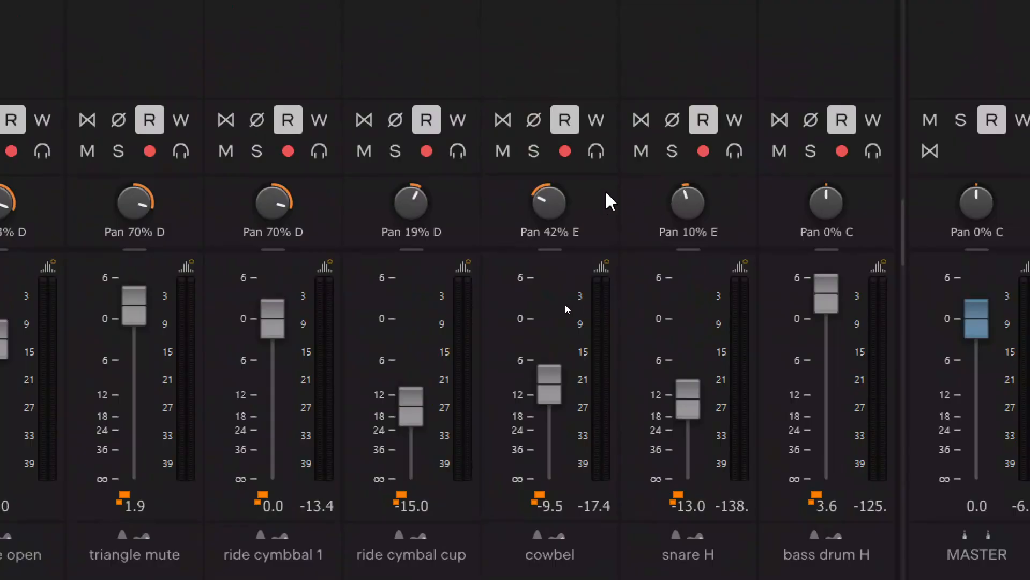
pyautogui.moveTo(545, 209)
pyautogui.moveTo(275, 206)
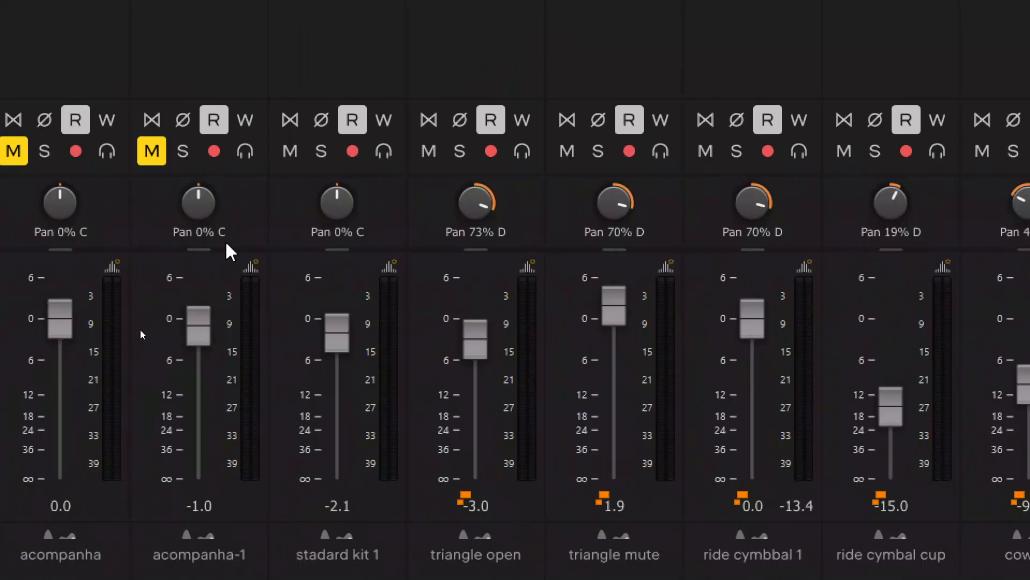
pyautogui.moveTo(502, 201)
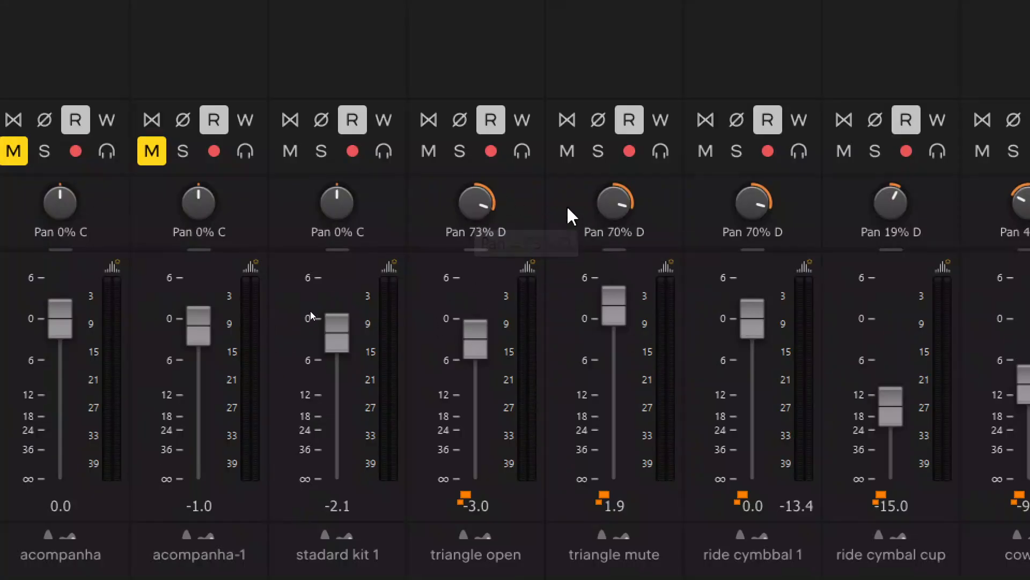
pyautogui.moveTo(635, 211)
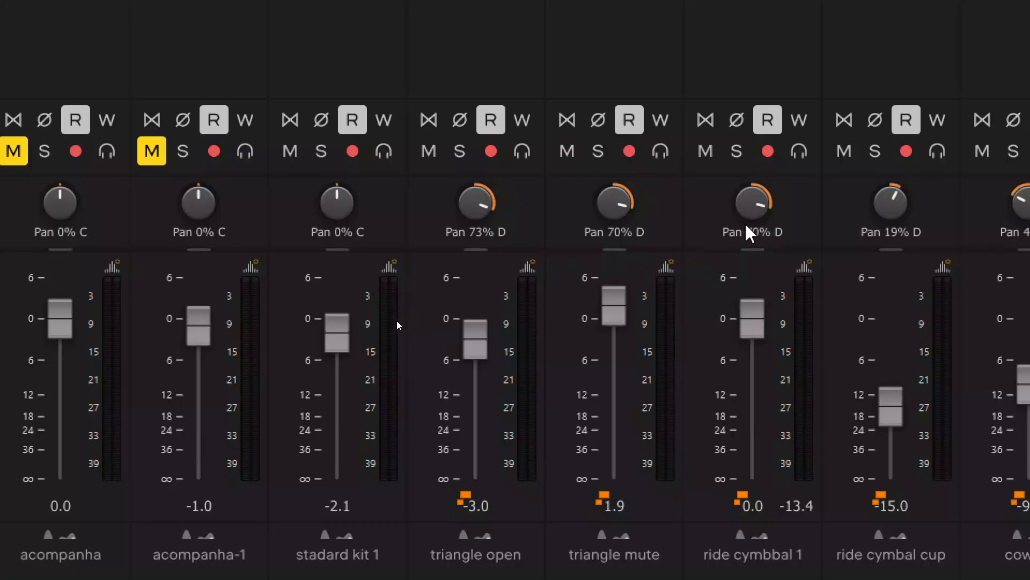
# Step: Compare the volume fader levels of the percussion tracks with those of the MASTER and pratos buses
pyautogui.hscroll(2, 919, 209)
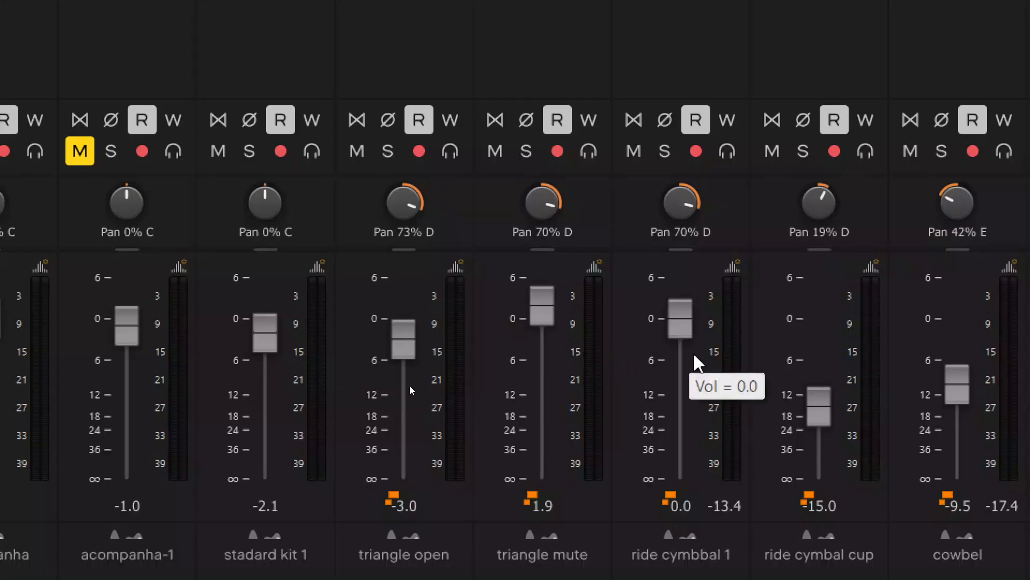
pyautogui.moveTo(805, 369)
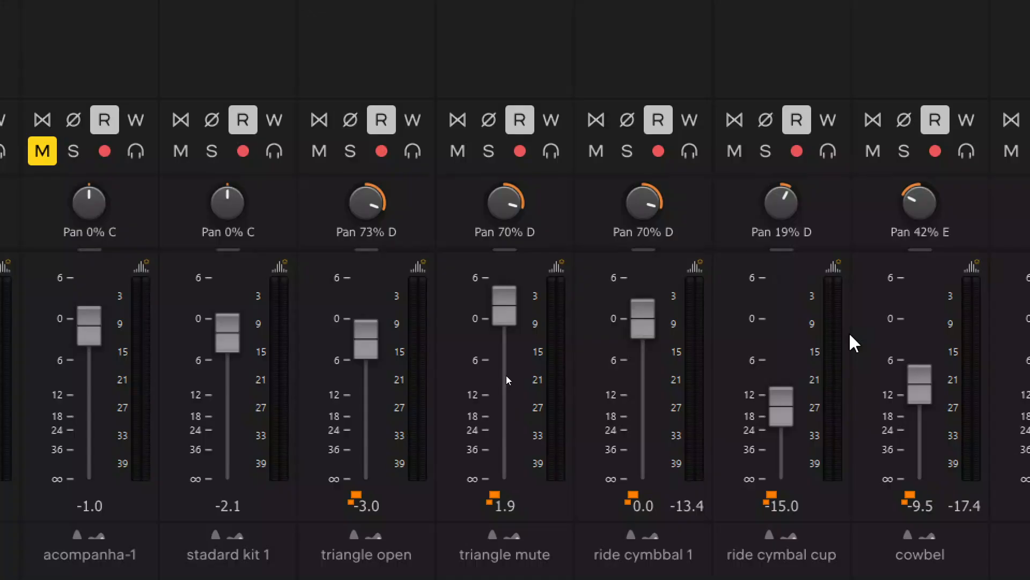
pyautogui.hscroll(5, 849, 332)
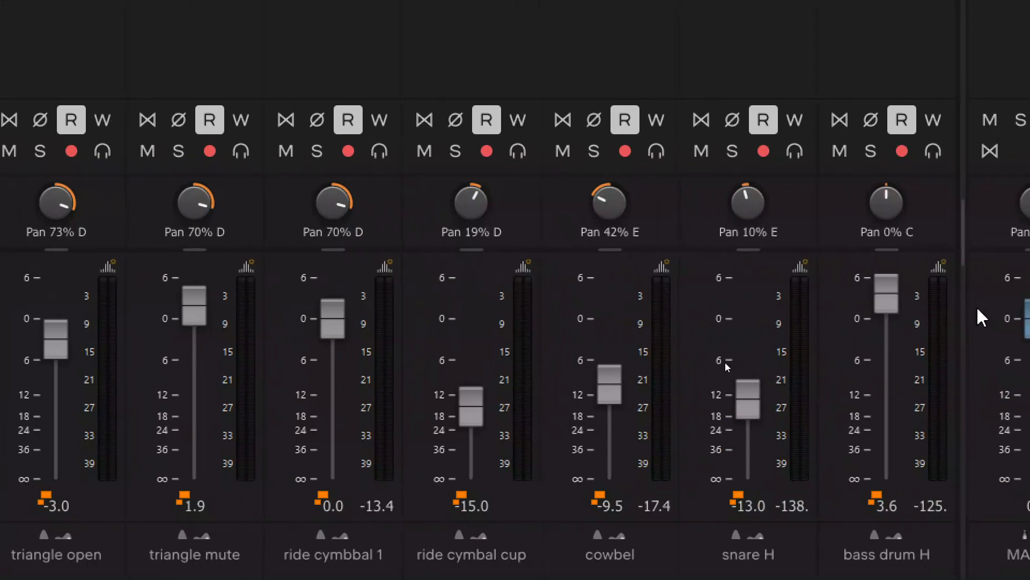
pyautogui.hscroll(5, 978, 315)
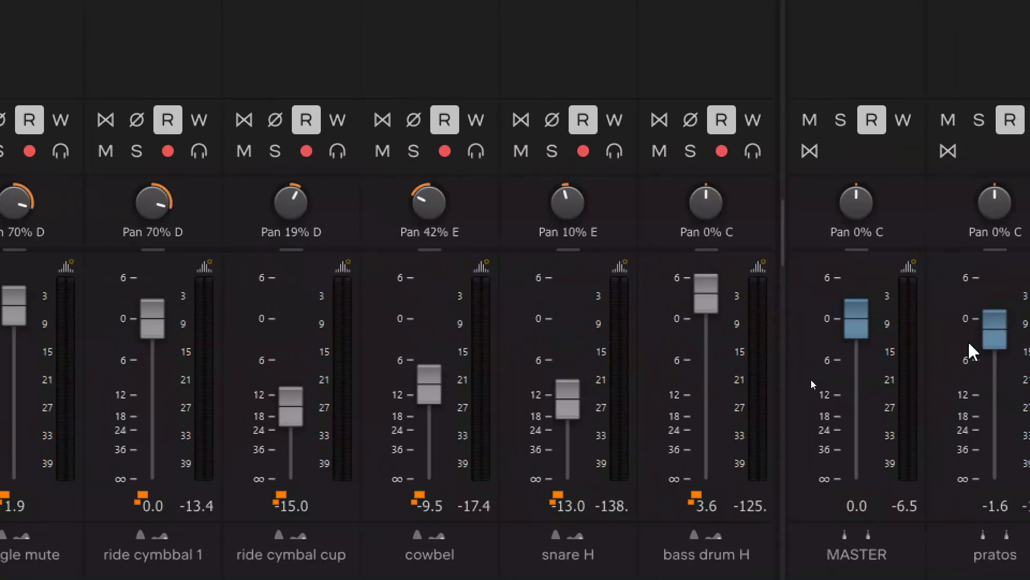
pyautogui.hscroll(1, 982, 364)
pyautogui.hscroll(2, 994, 384)
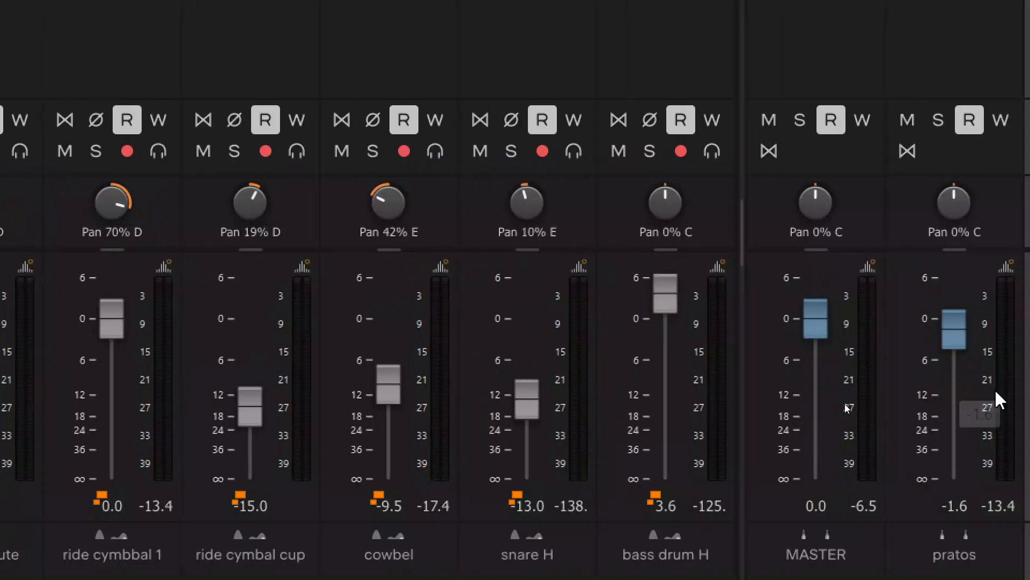